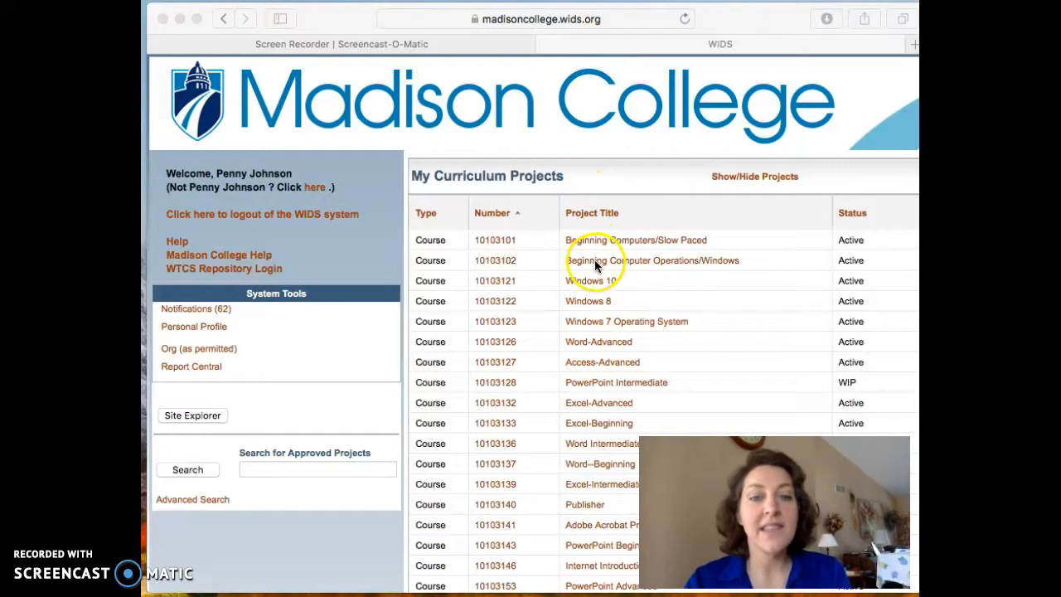
Step: Search the approved projects for course number 10531911 and open the EMS Fundamental course
{"action": "left_click", "coordinate": [330, 469]}
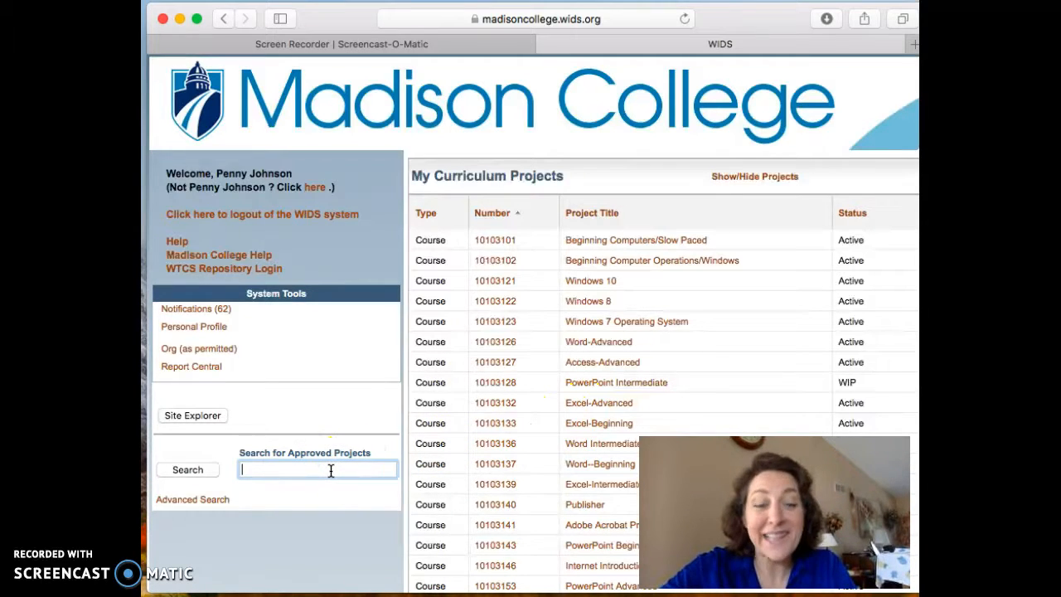
{"action": "type", "text": "10"}
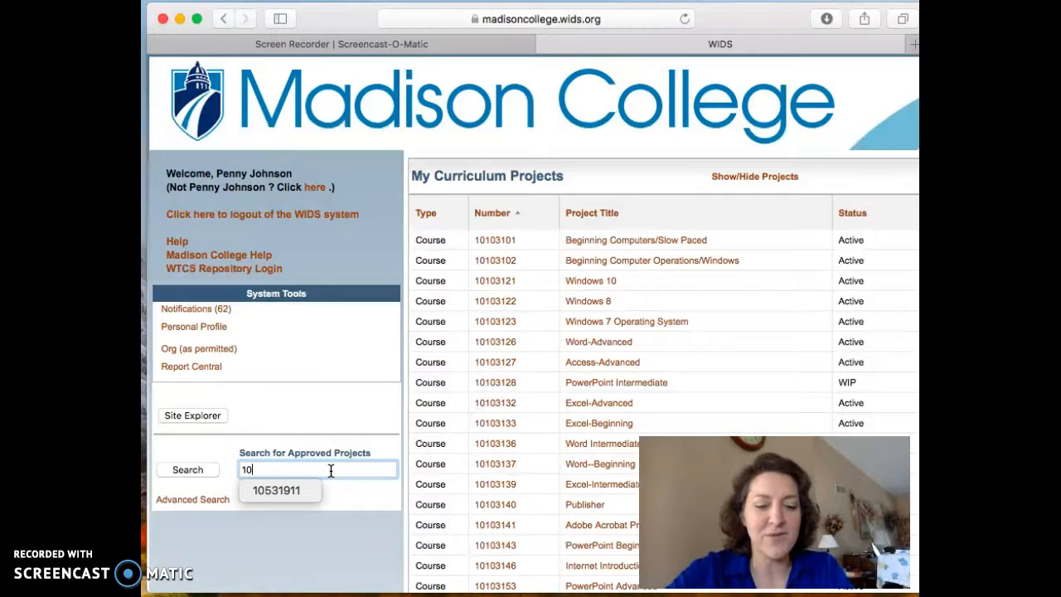
{"action": "type", "text": "531"}
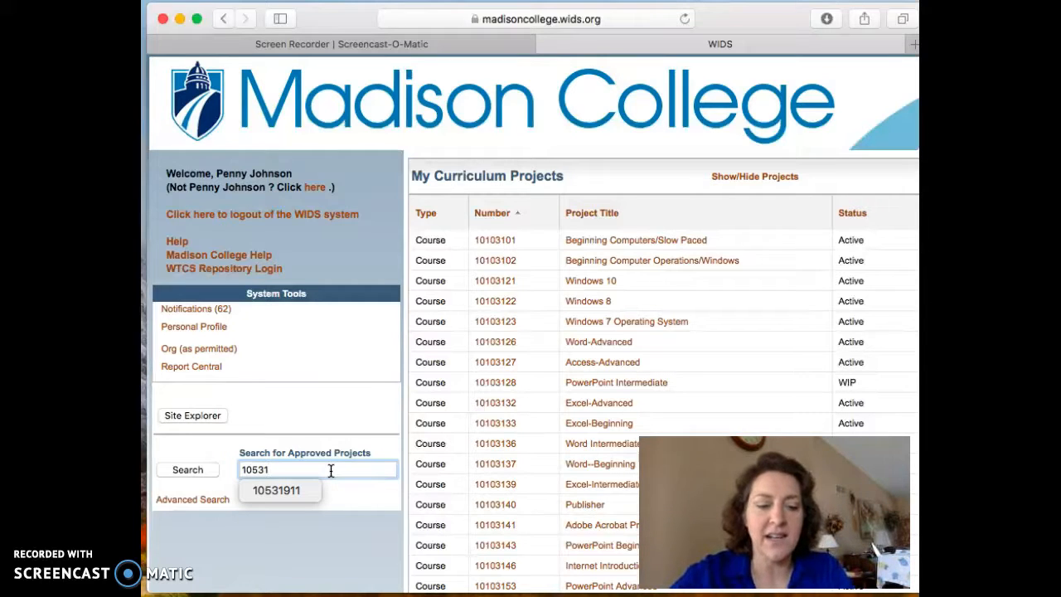
{"action": "type", "text": "911"}
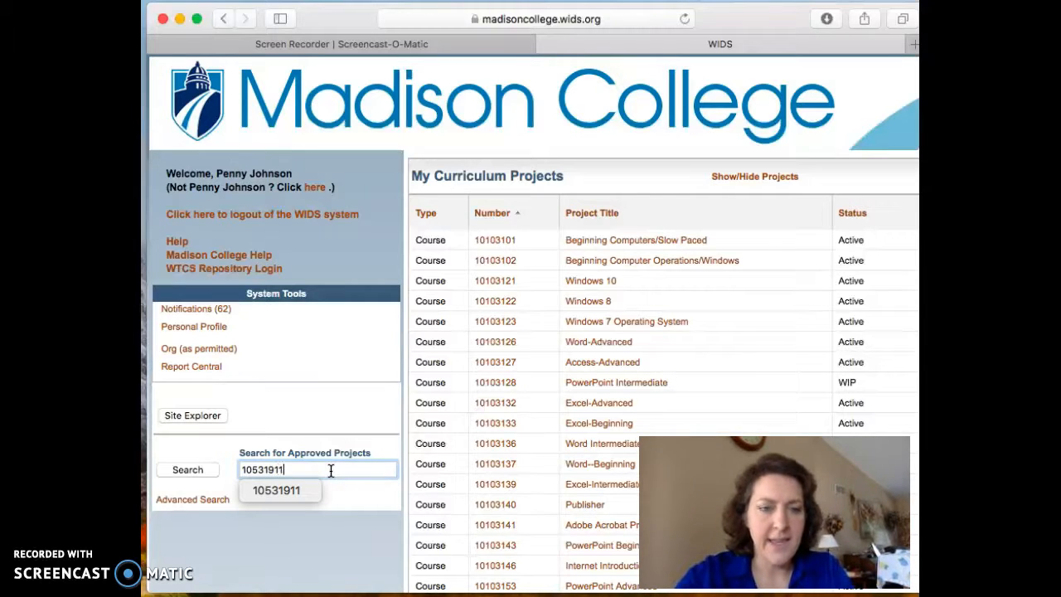
{"action": "left_click", "coordinate": [294, 491]}
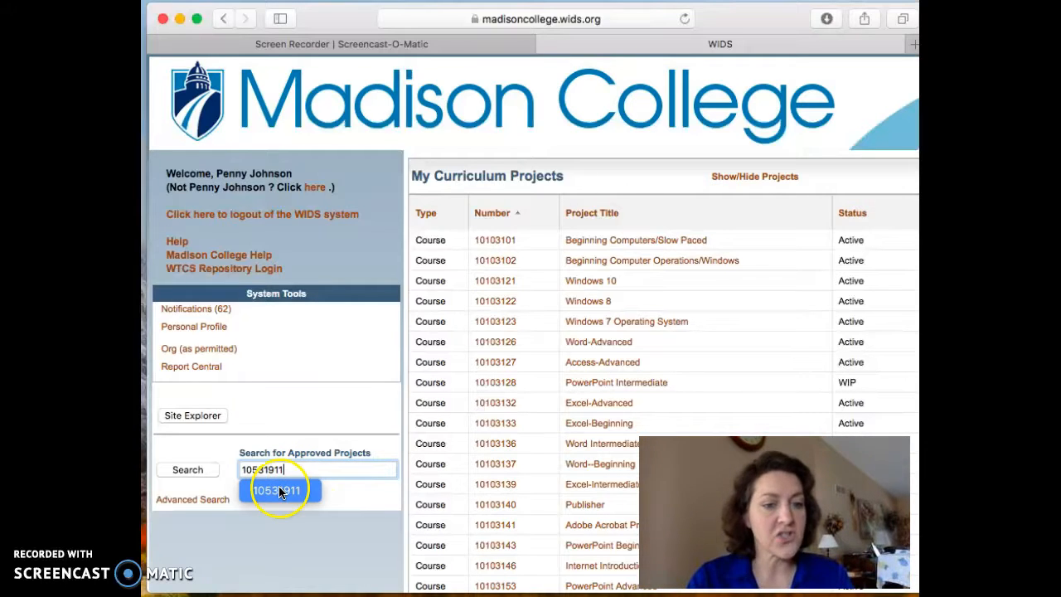
{"action": "left_click", "coordinate": [200, 470]}
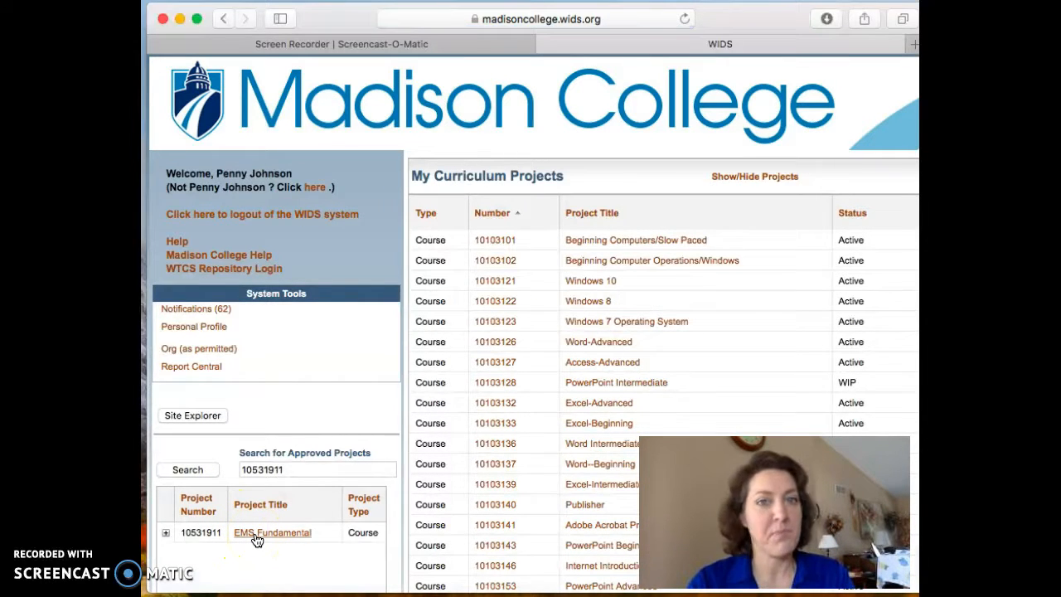
{"action": "left_click", "coordinate": [257, 538]}
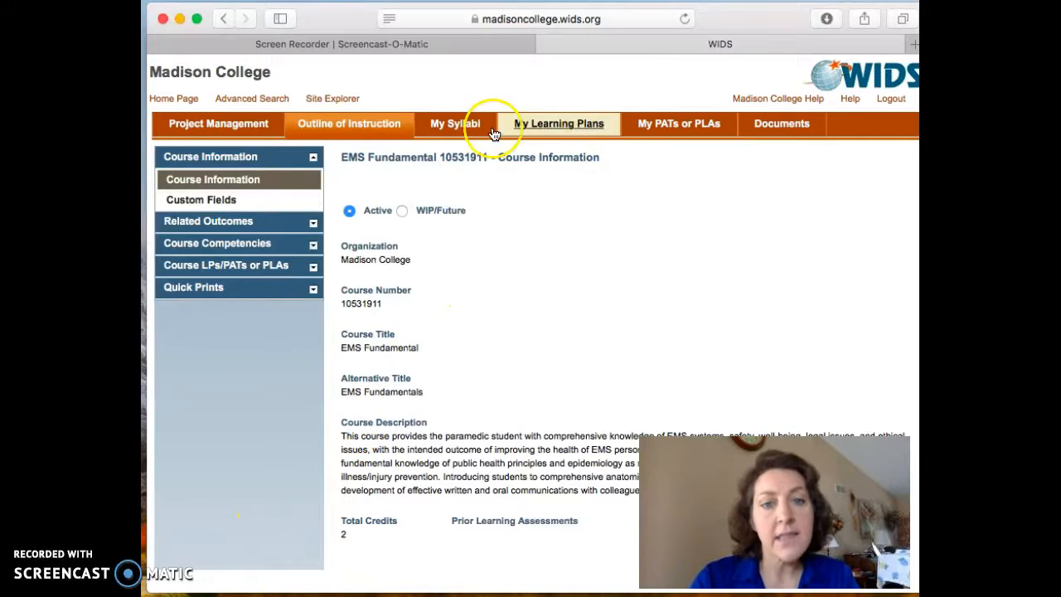
Step: Generate a printable report of the personal PAT "My. Example PAT for EMS" and check the available export formats
{"action": "left_click", "coordinate": [668, 127]}
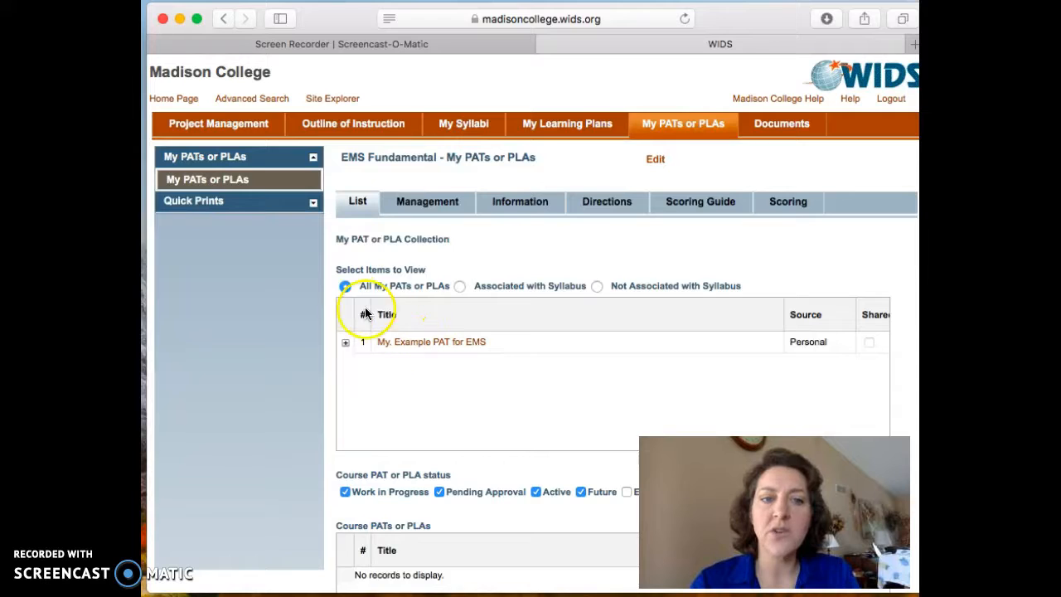
{"action": "left_click", "coordinate": [254, 214]}
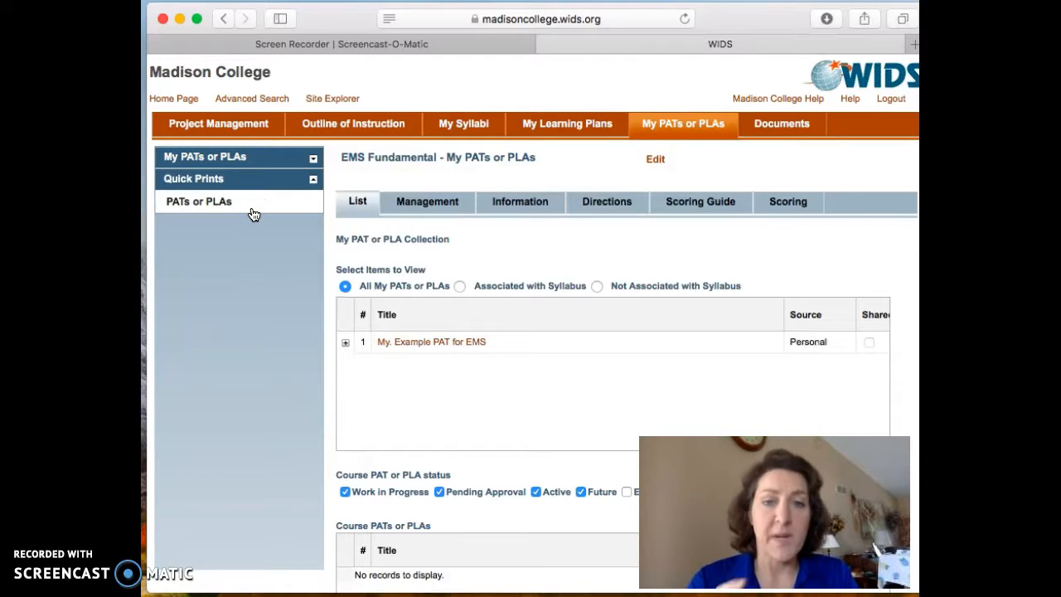
{"action": "left_click", "coordinate": [200, 212]}
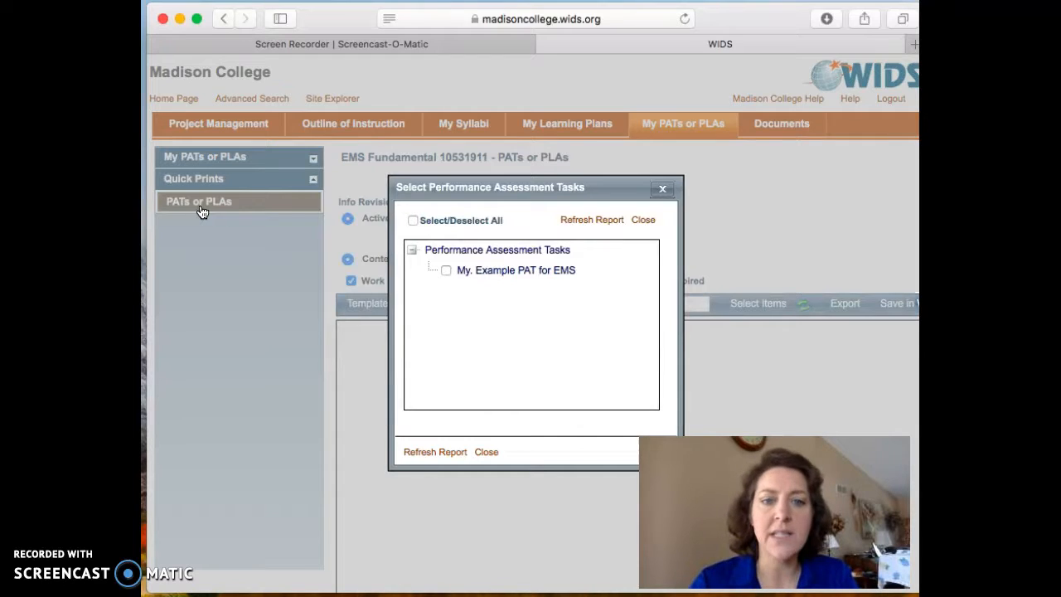
{"action": "left_click", "coordinate": [476, 270]}
{"action": "left_click", "coordinate": [446, 270]}
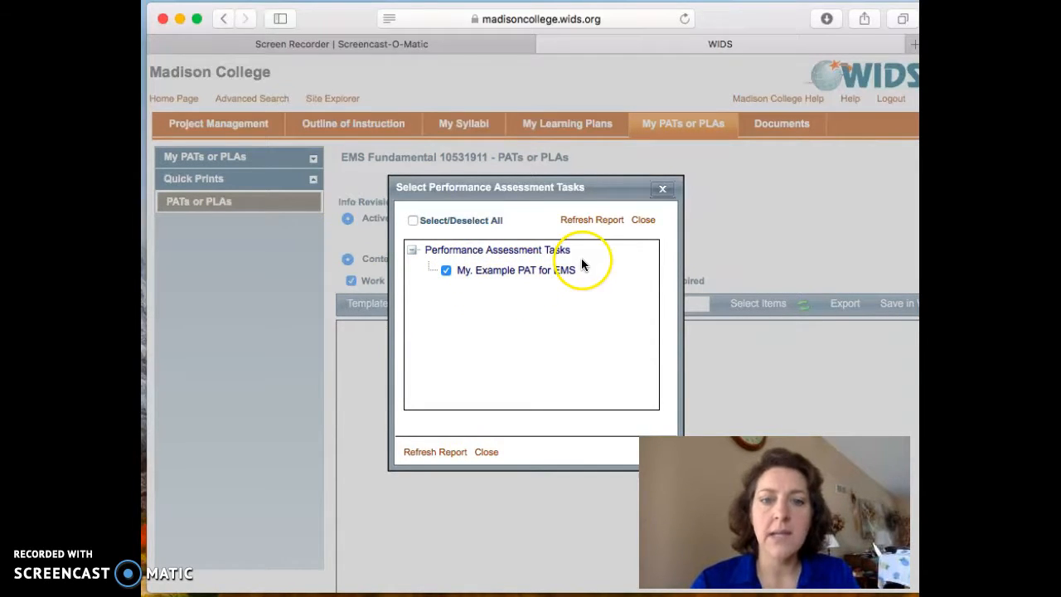
{"action": "left_click", "coordinate": [592, 221]}
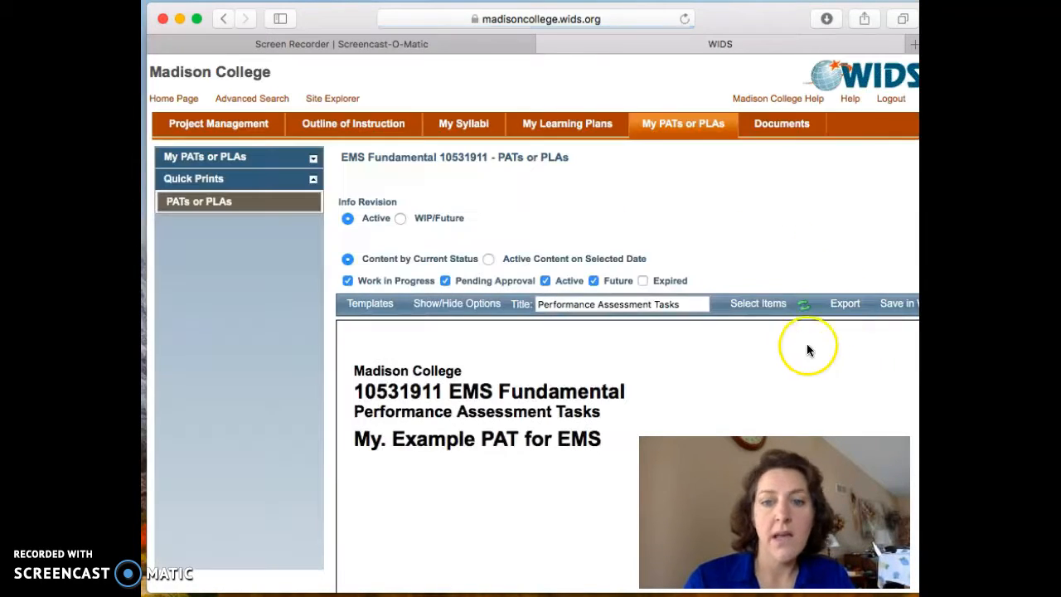
{"action": "mouse_move", "coordinate": [846, 301]}
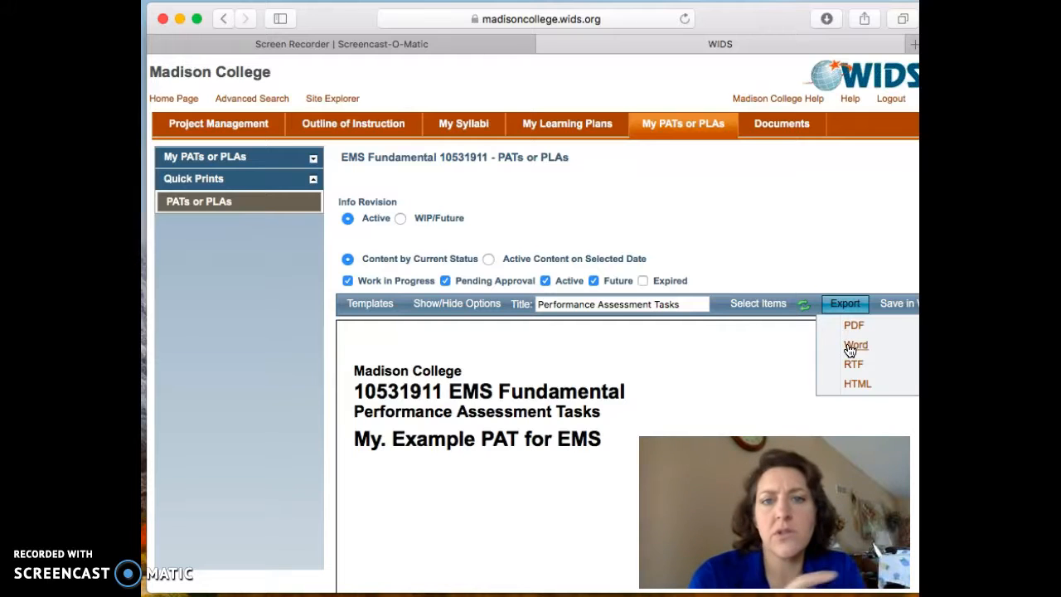
{"action": "left_click", "coordinate": [755, 230]}
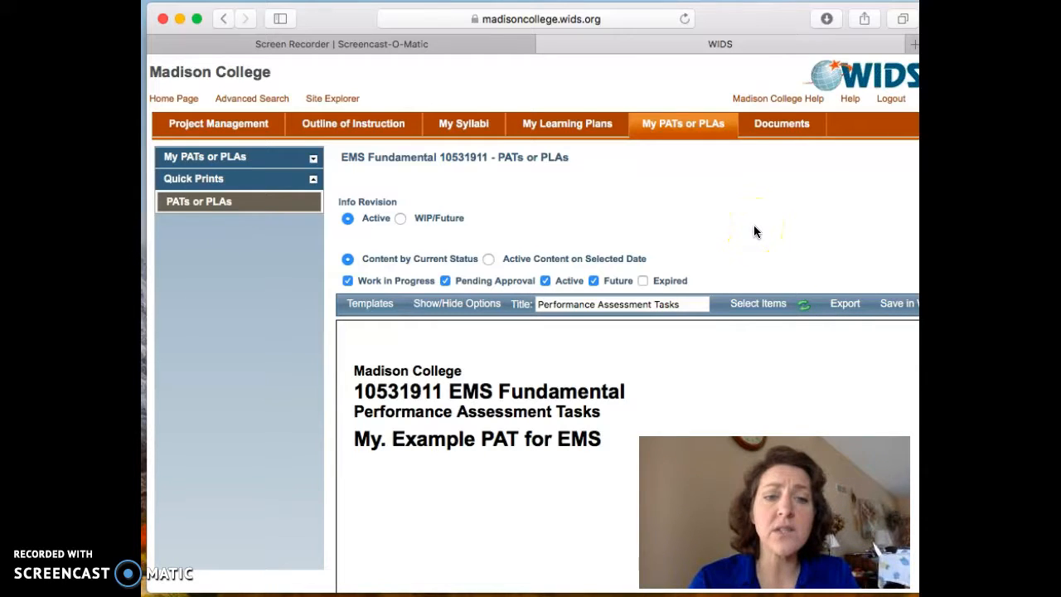
Step: Add a course PAT titled "Example PAT 2" to the personal PAT or PLA collection and save it
{"action": "left_click", "coordinate": [696, 126]}
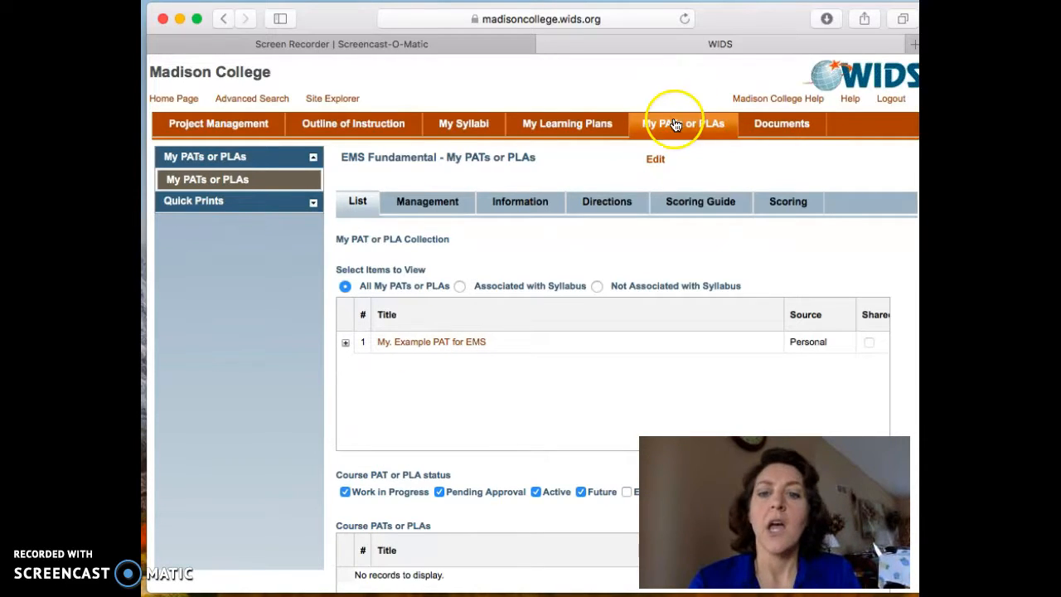
{"action": "left_click", "coordinate": [657, 162]}
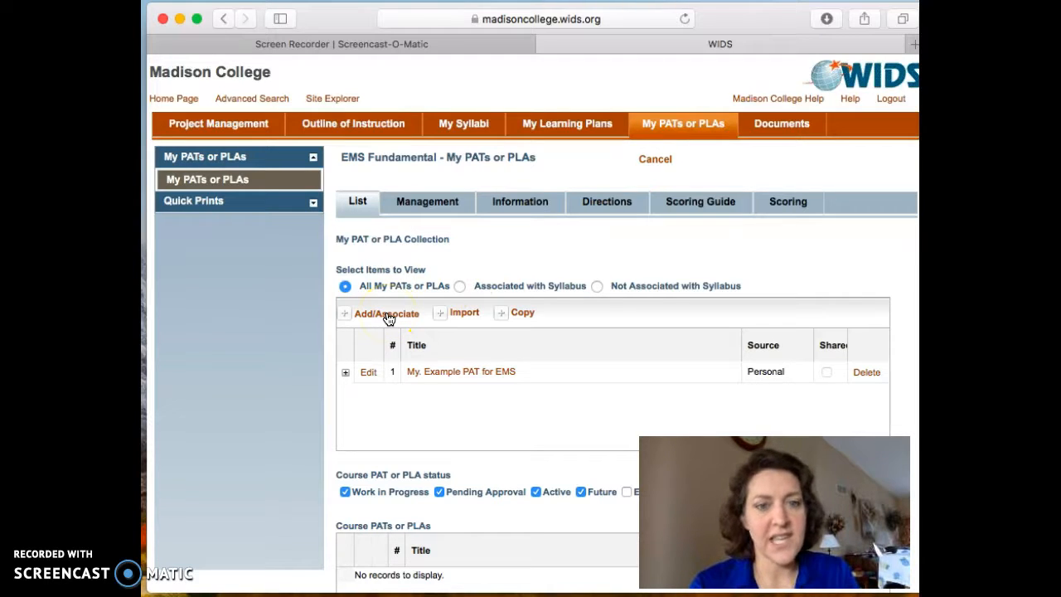
{"action": "left_click", "coordinate": [388, 319]}
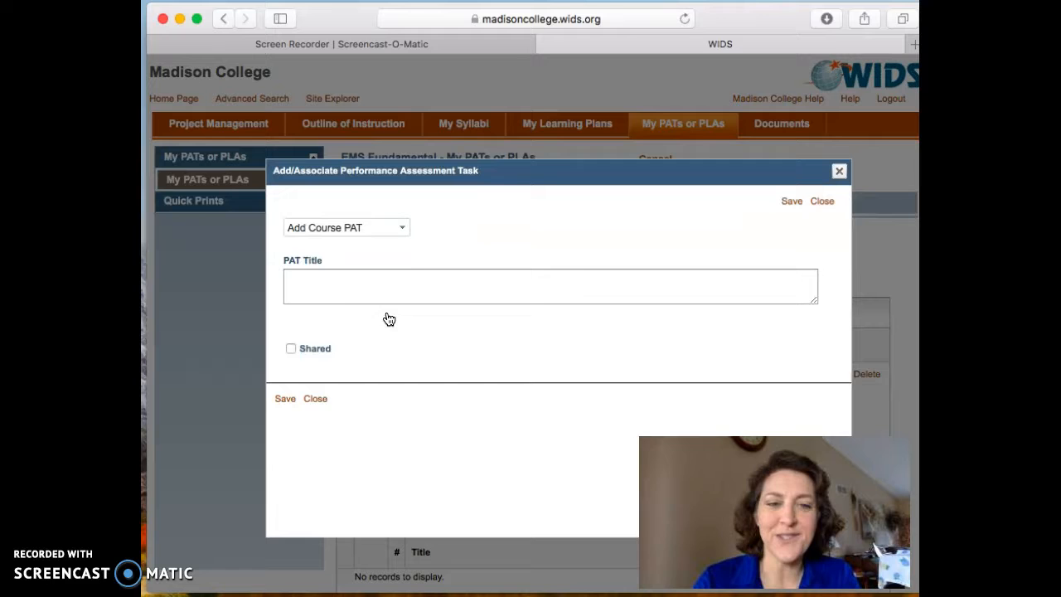
{"action": "left_click", "coordinate": [398, 295]}
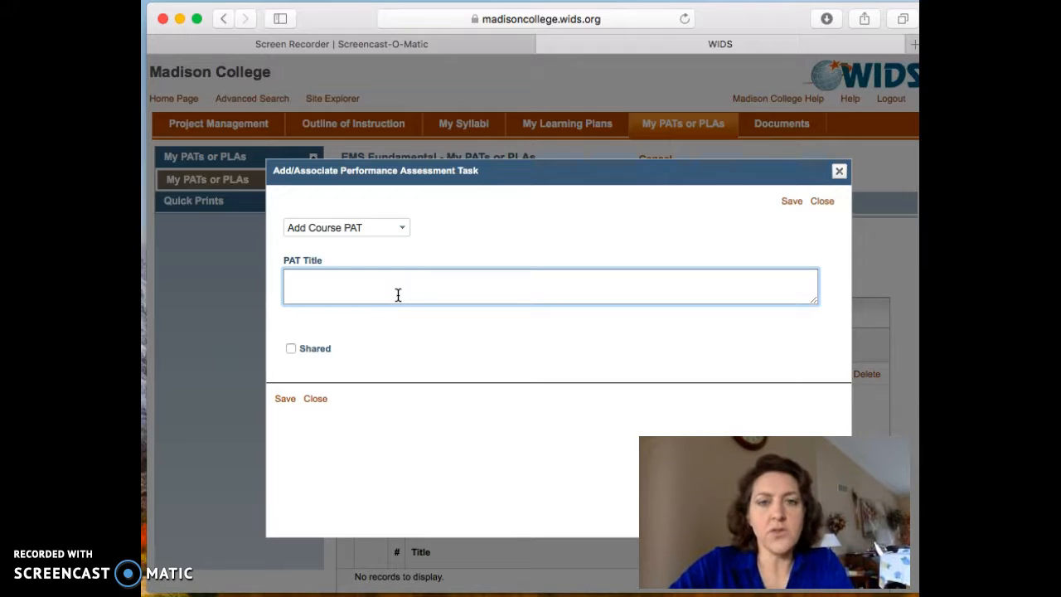
{"action": "type", "text": "Example"}
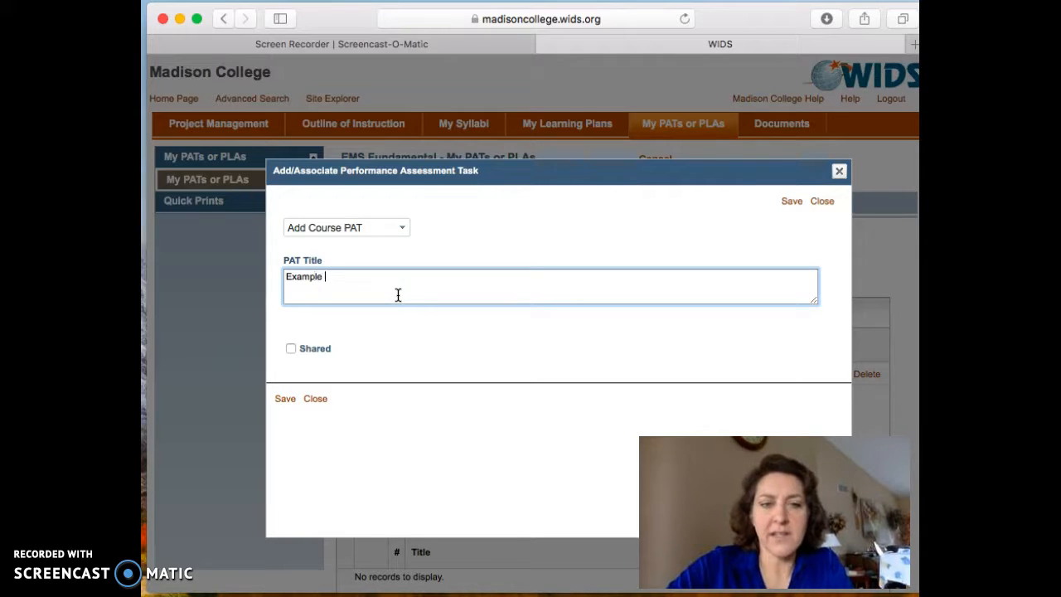
{"action": "type", "text": " PAT 2"}
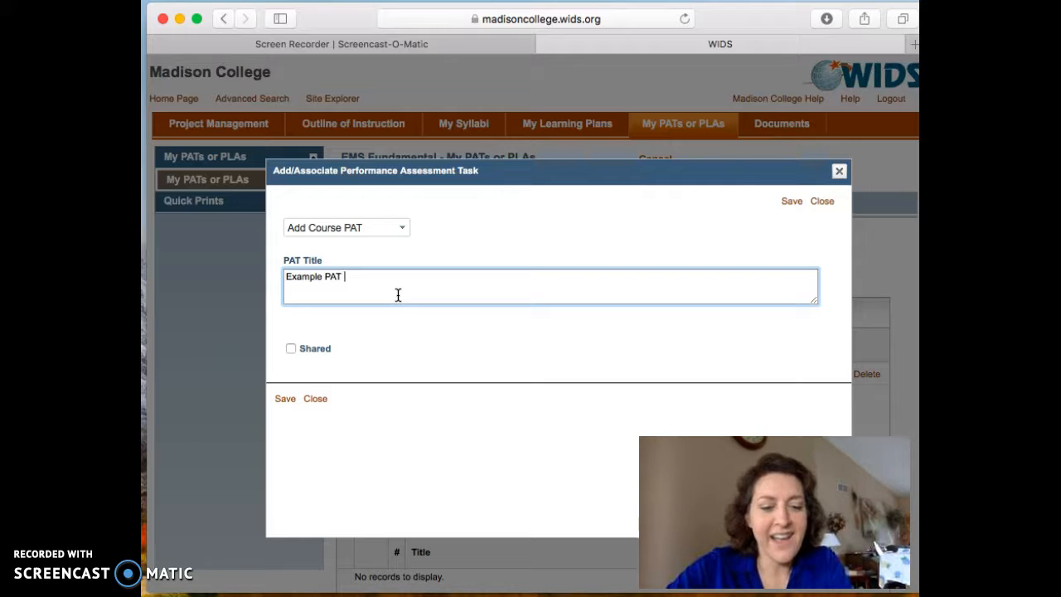
{"action": "left_click", "coordinate": [285, 404]}
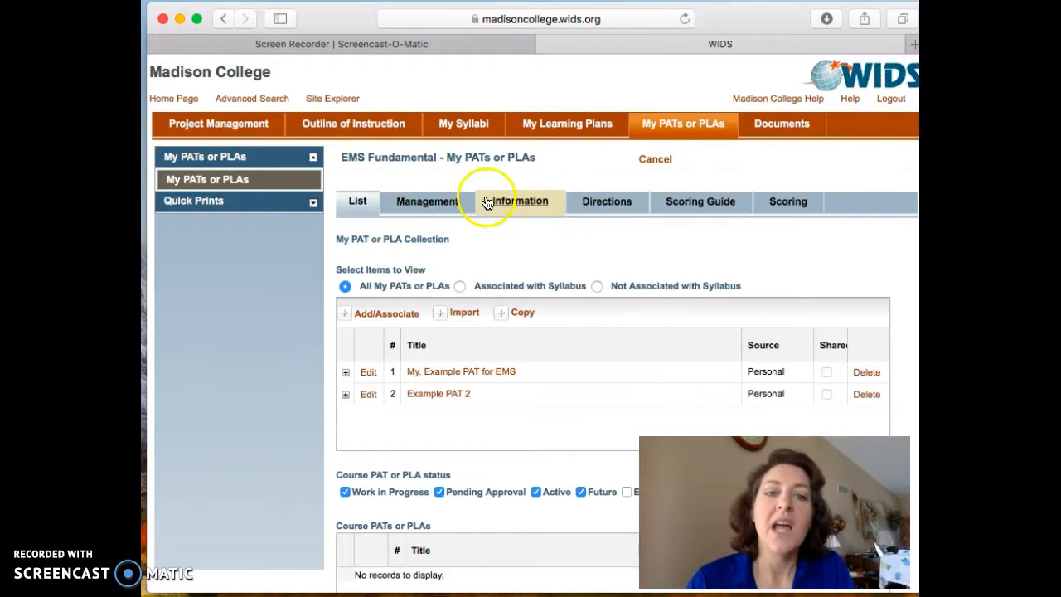
Step: Open the information section for Example PAT 2 in edit mode
{"action": "left_click", "coordinate": [415, 203]}
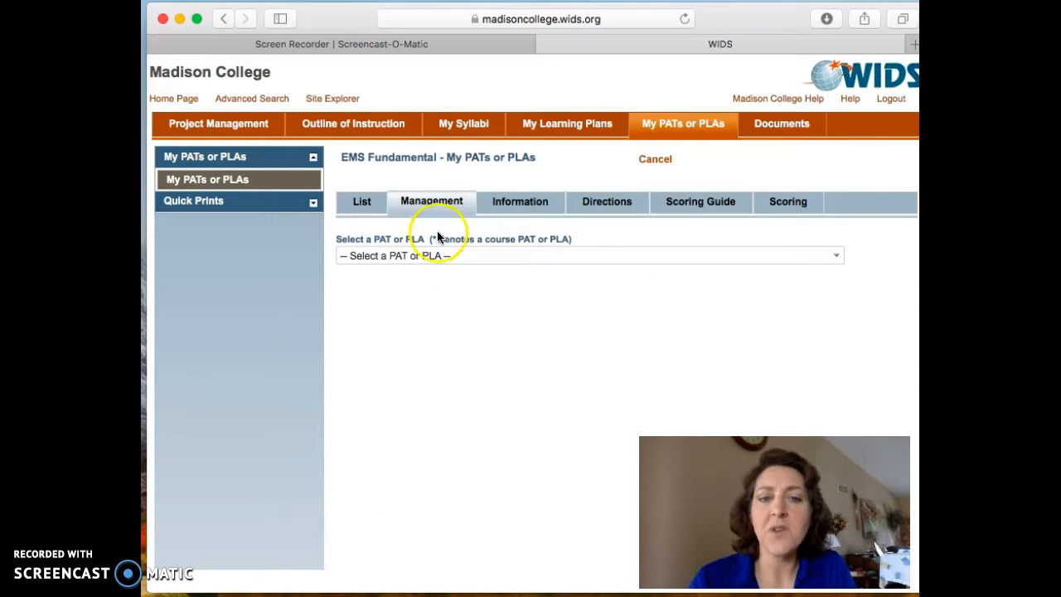
{"action": "left_click", "coordinate": [427, 256]}
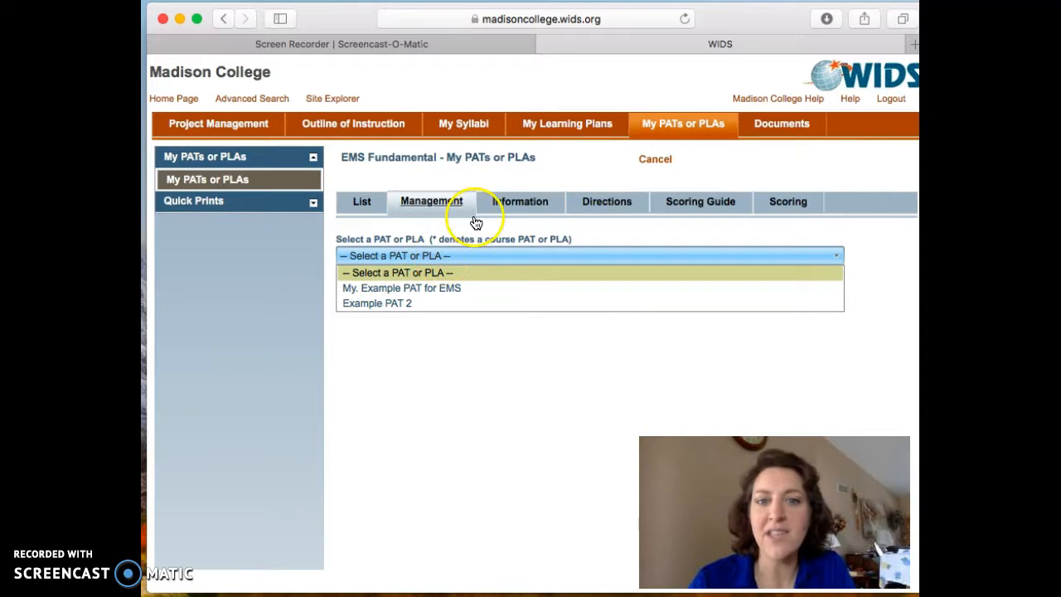
{"action": "left_click", "coordinate": [521, 204]}
{"action": "left_click", "coordinate": [523, 205]}
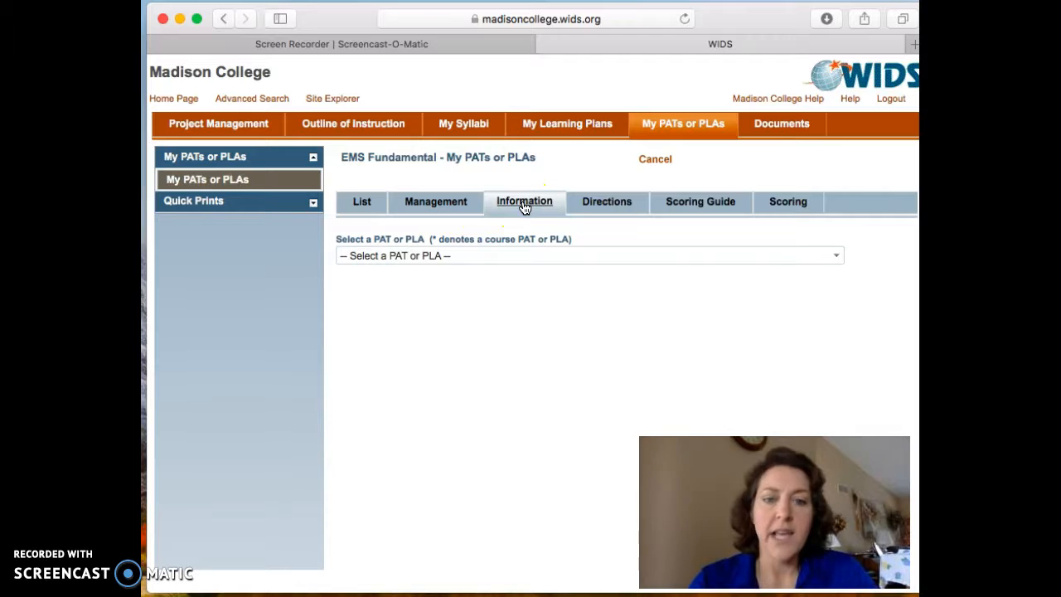
{"action": "left_click", "coordinate": [466, 255]}
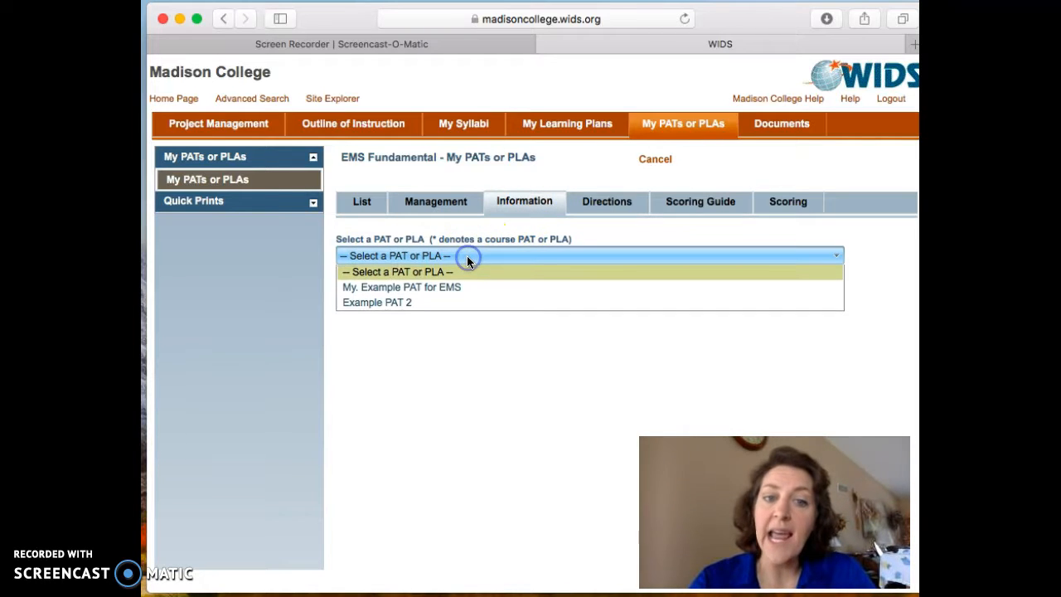
{"action": "left_click", "coordinate": [429, 305]}
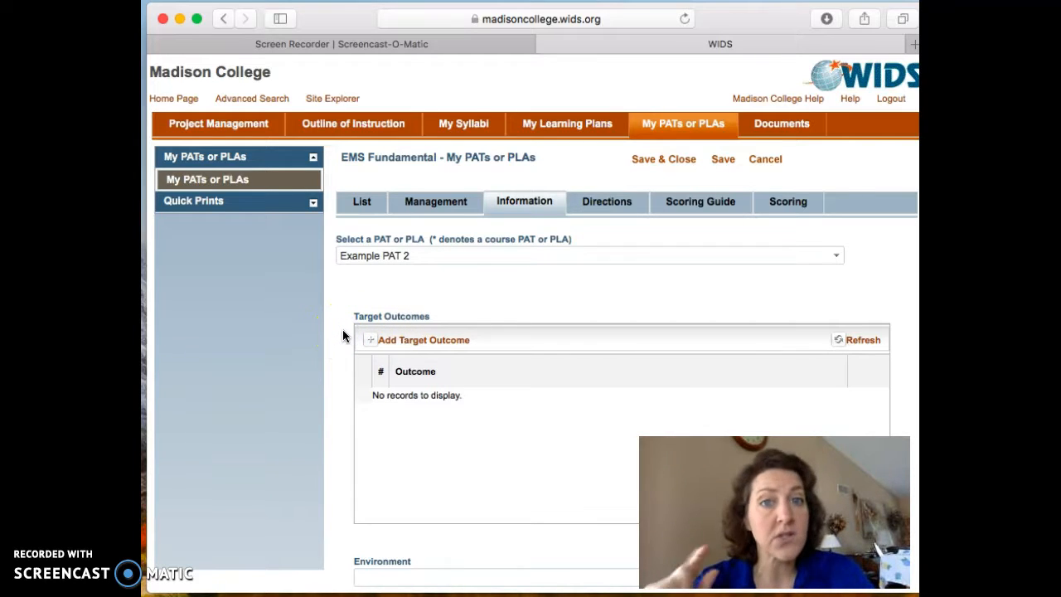
Step: Review the environment choices offered for Example PAT 2 without selecting one
{"action": "scroll", "coordinate": [344, 331], "scroll_direction": "down", "scroll_amount": 3}
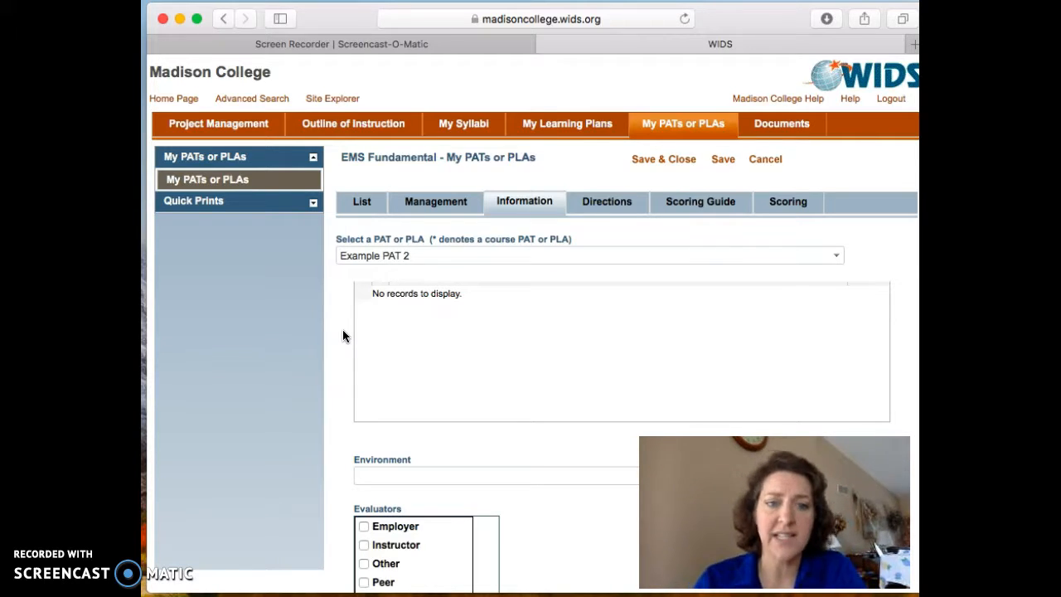
{"action": "left_click", "coordinate": [370, 472]}
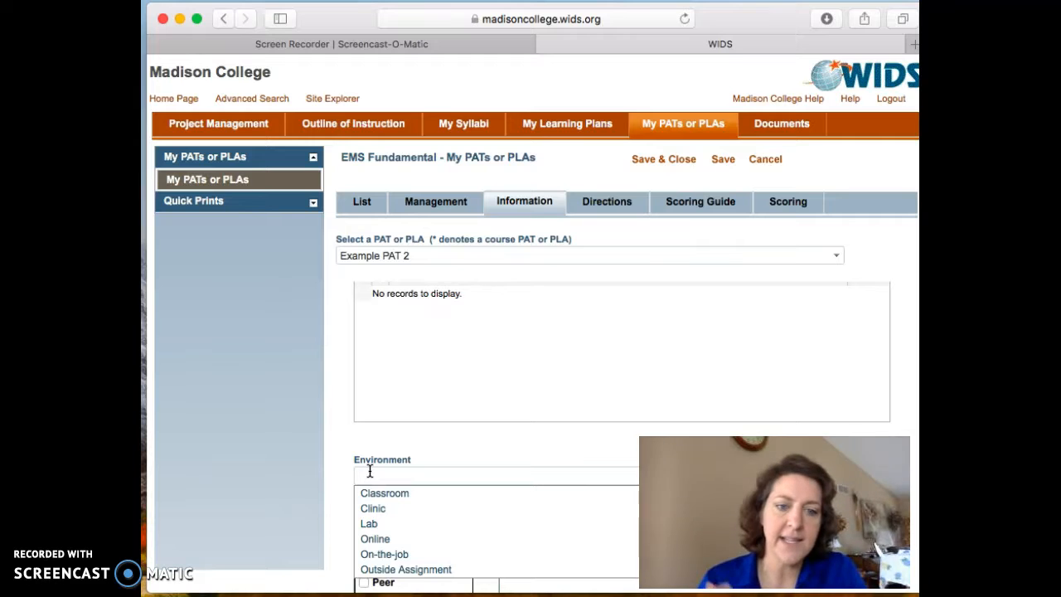
{"action": "left_click", "coordinate": [338, 488]}
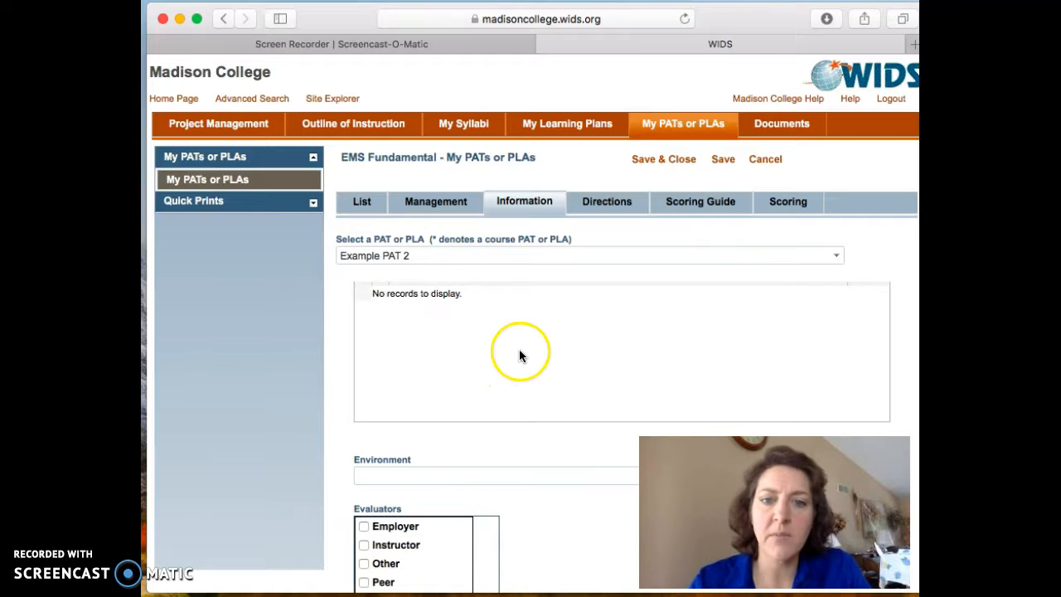
Step: Examine the text areas for directions and notes for evaluators of Example PAT 2
{"action": "left_click", "coordinate": [606, 206]}
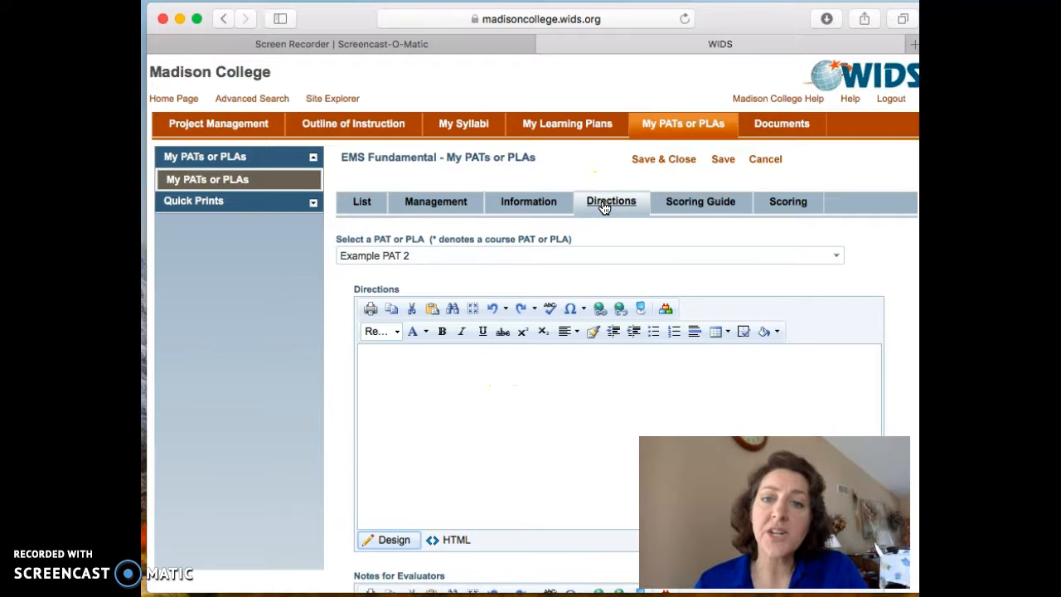
{"action": "left_click", "coordinate": [550, 383]}
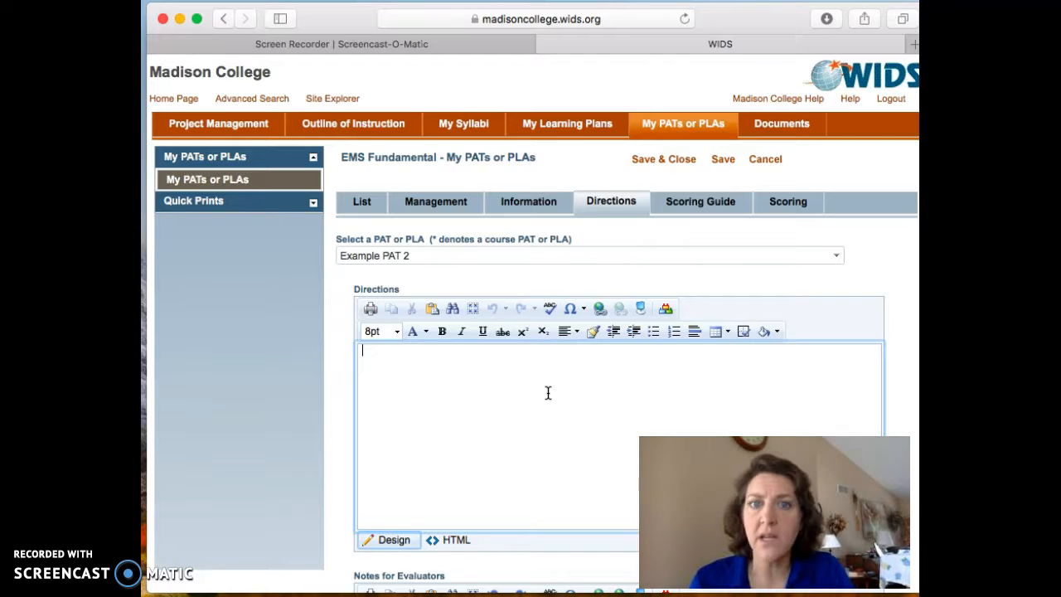
{"action": "left_click", "coordinate": [343, 473]}
{"action": "scroll", "coordinate": [343, 471], "scroll_direction": "down", "scroll_amount": 4}
{"action": "left_click", "coordinate": [462, 491]}
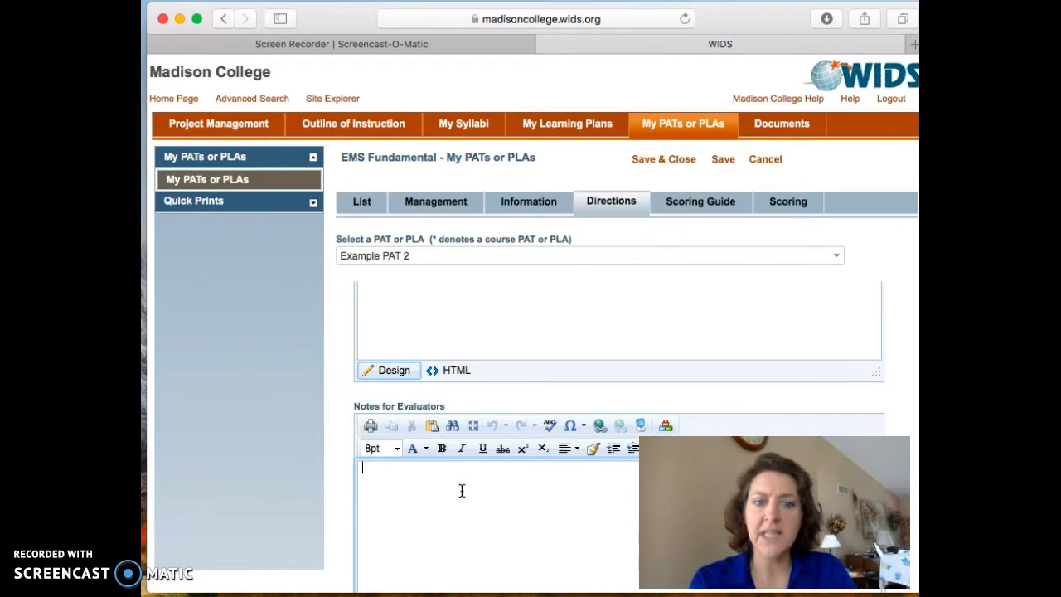
Step: Review the scoring guide of Example PAT 2 and the options for adding new criteria, closing them without adding any
{"action": "left_click", "coordinate": [687, 210]}
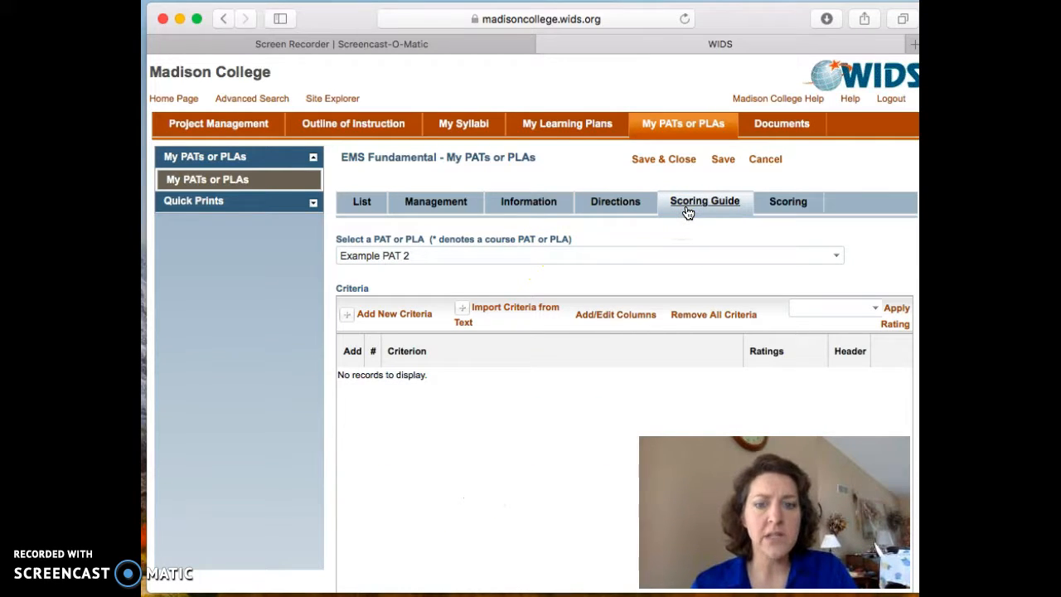
{"action": "left_click", "coordinate": [795, 205]}
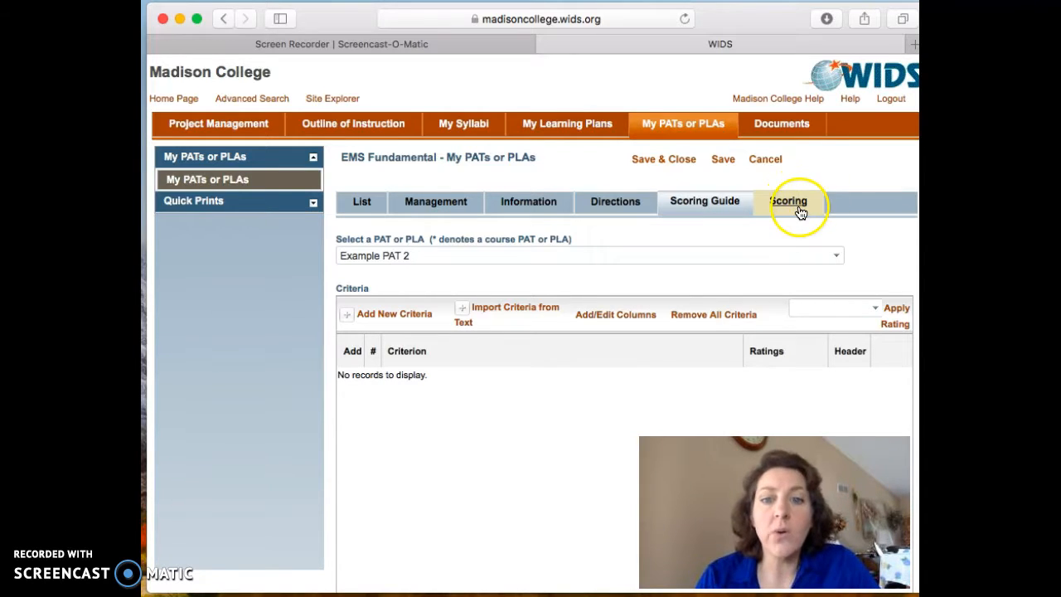
{"action": "left_click", "coordinate": [423, 321]}
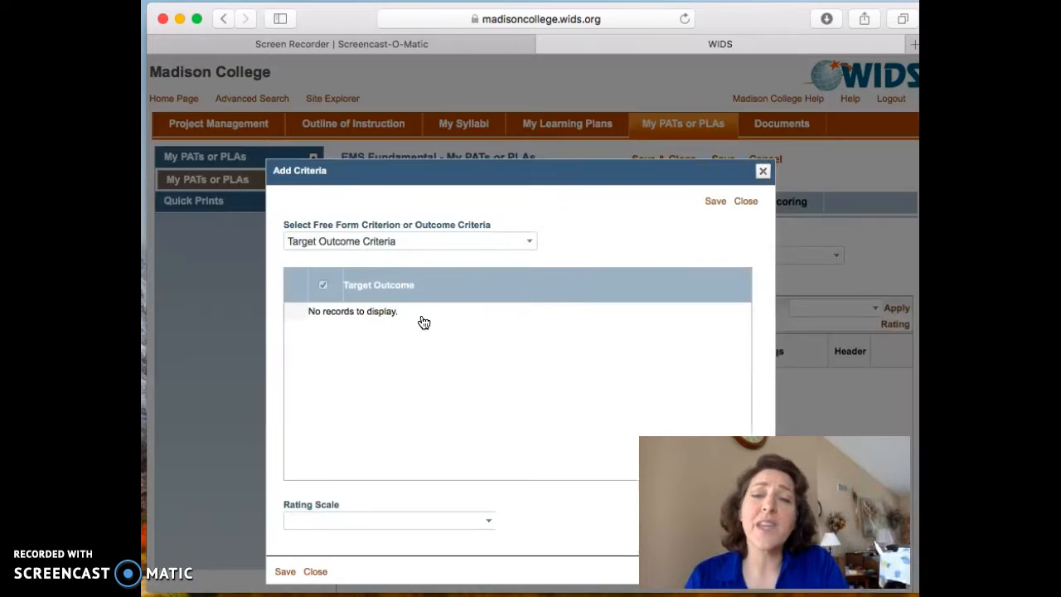
{"action": "left_click", "coordinate": [403, 314]}
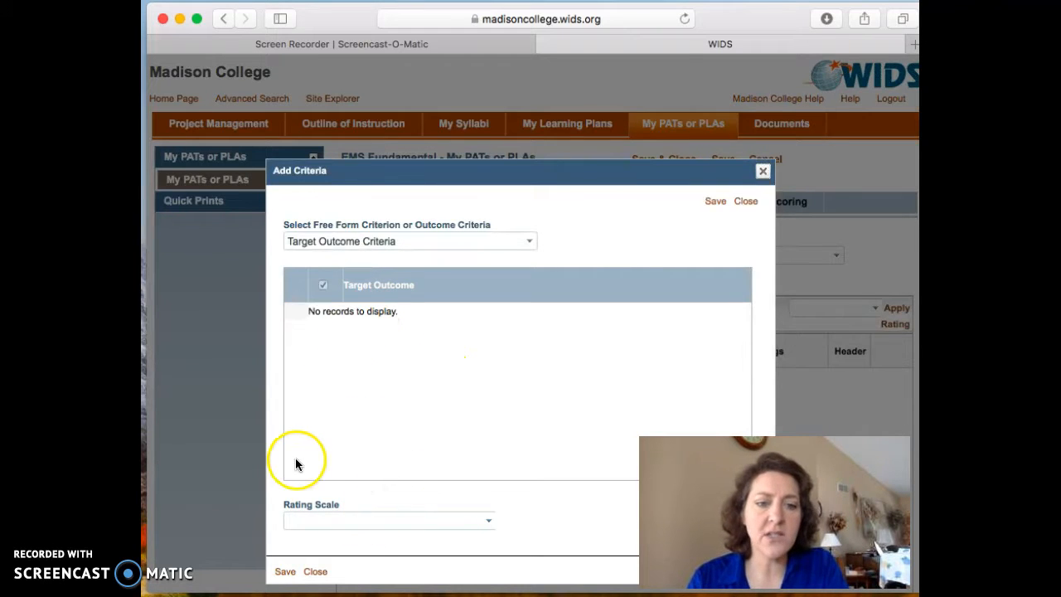
{"action": "scroll", "coordinate": [277, 456], "scroll_direction": "down", "scroll_amount": 1}
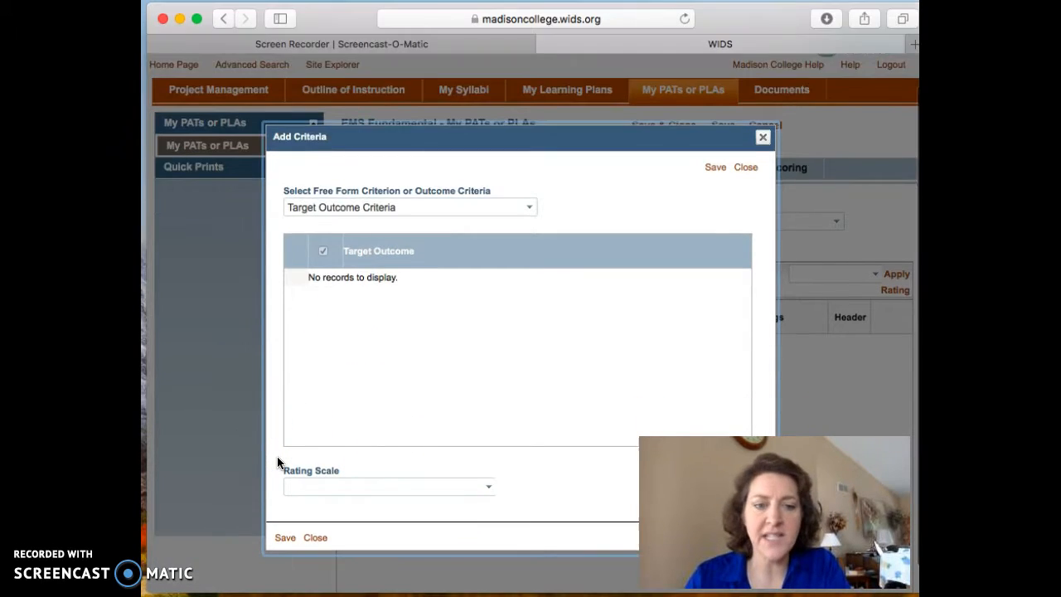
{"action": "scroll", "coordinate": [277, 462], "scroll_direction": "down", "scroll_amount": 1}
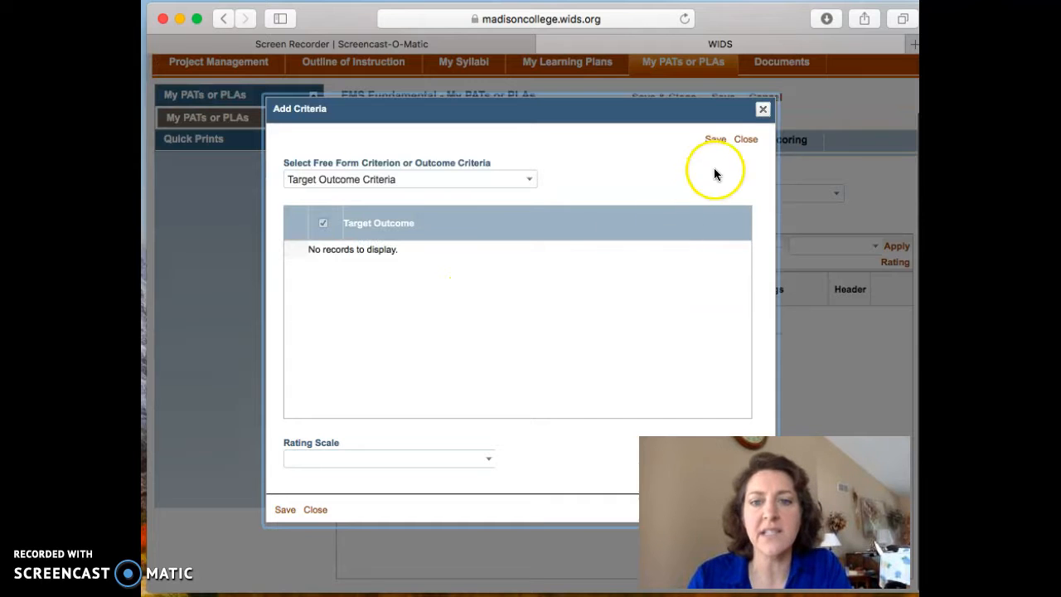
{"action": "left_click", "coordinate": [750, 147]}
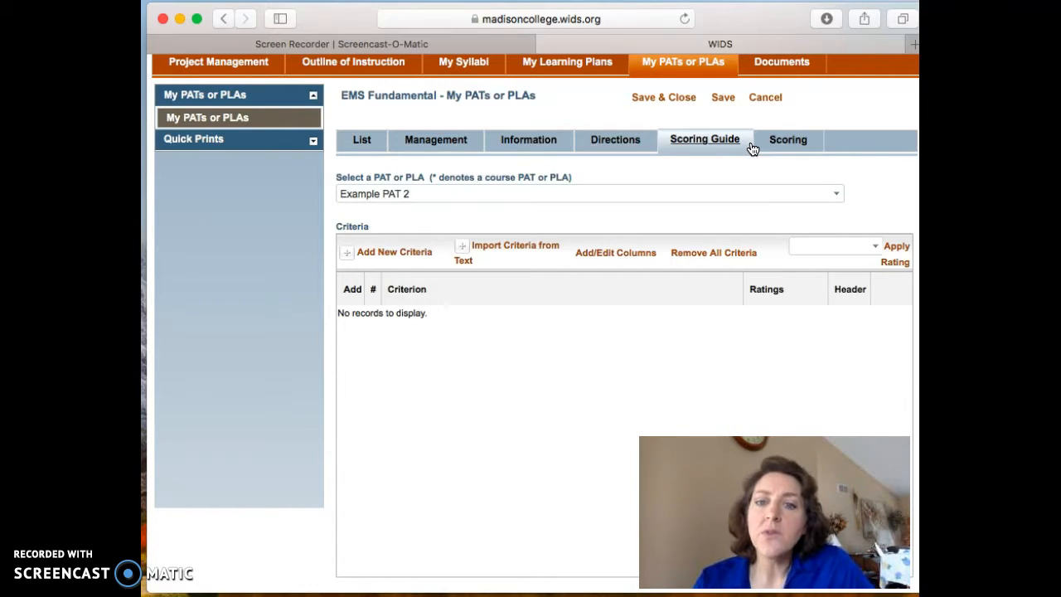
Step: Examine the rating scale and scoring standard areas for Example PAT 2, and return to its scoring guide
{"action": "left_click", "coordinate": [789, 141]}
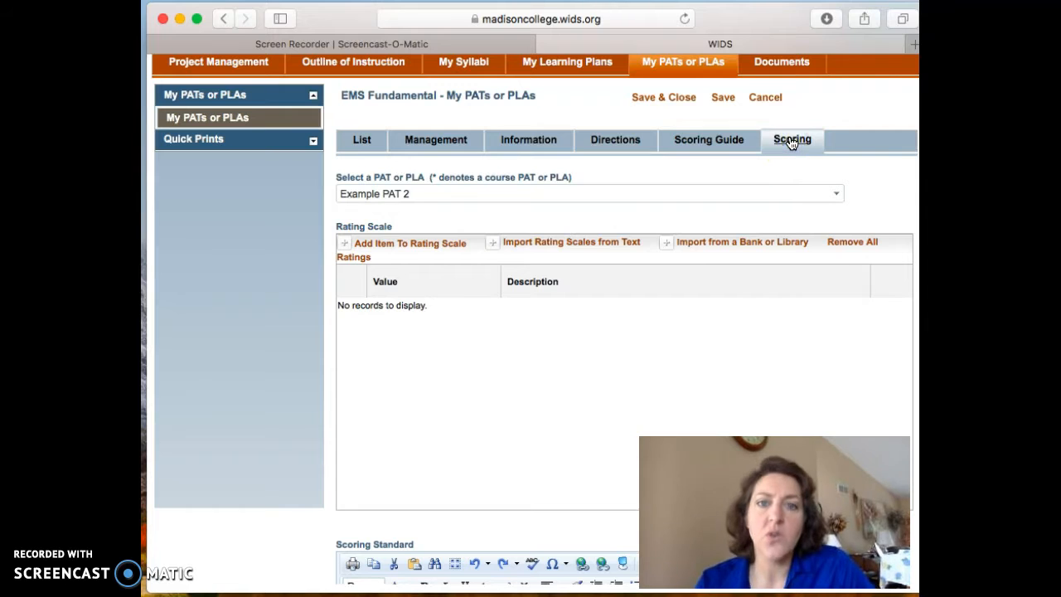
{"action": "left_click", "coordinate": [725, 145]}
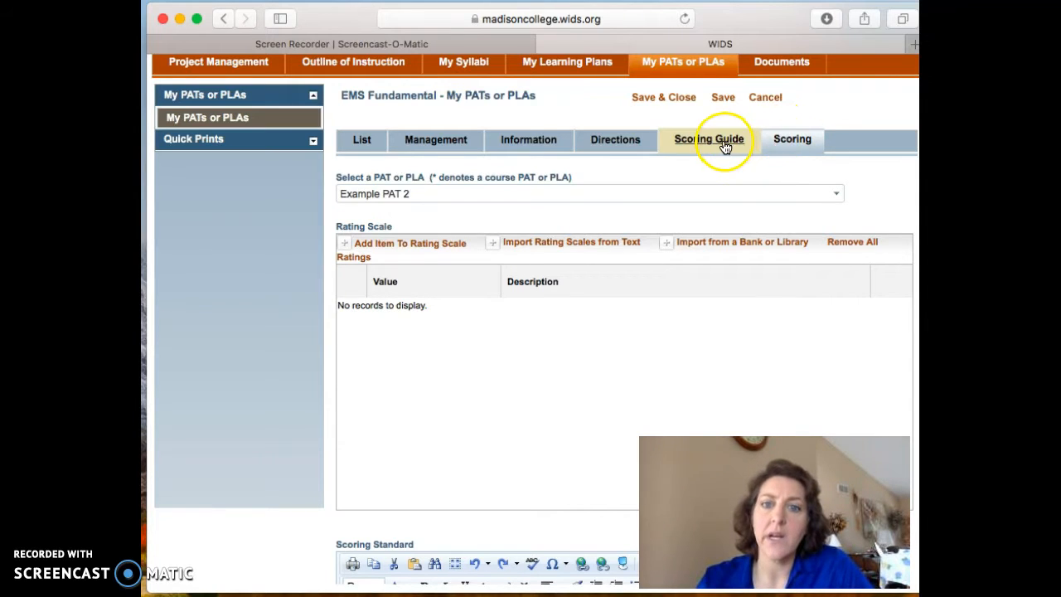